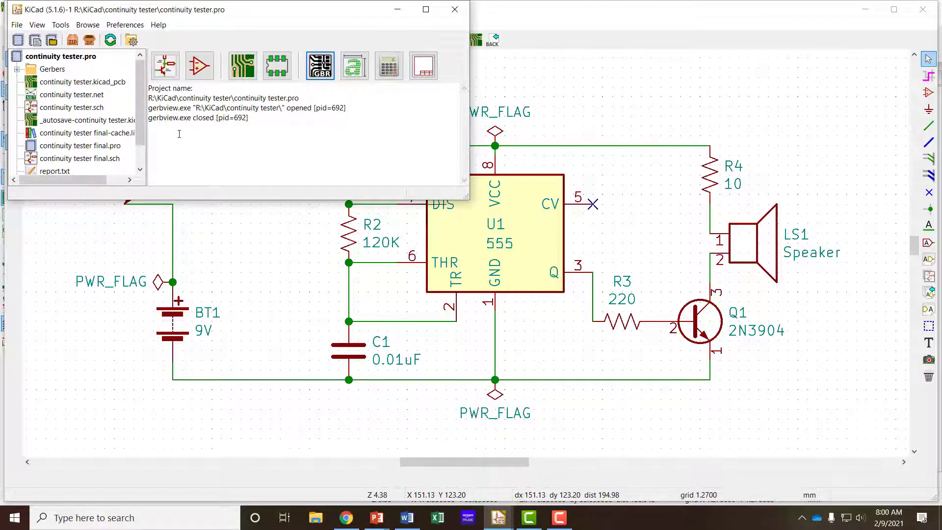
# Look over the continuity tester schematic and its PCB layout, ending at the KiCad project manager
pyautogui.click(387, 429)
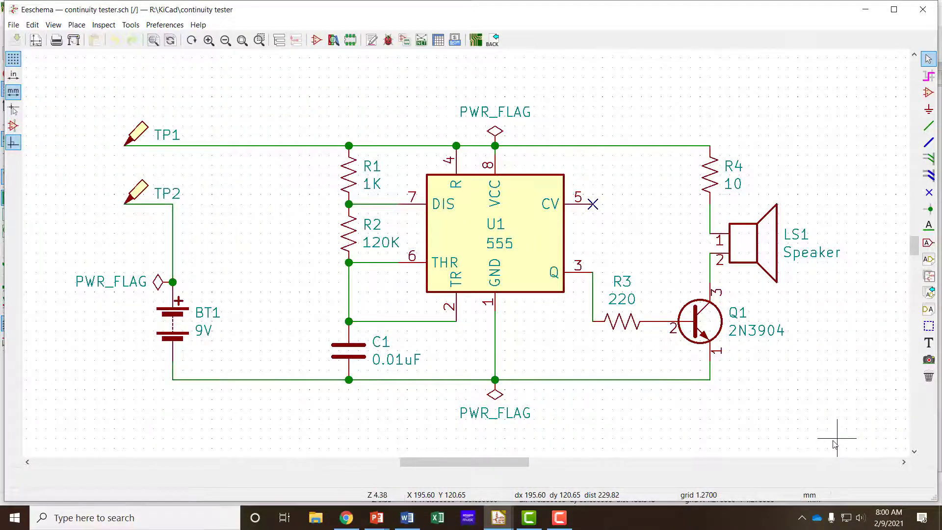
pyautogui.hotkey('alt', 'Tab')
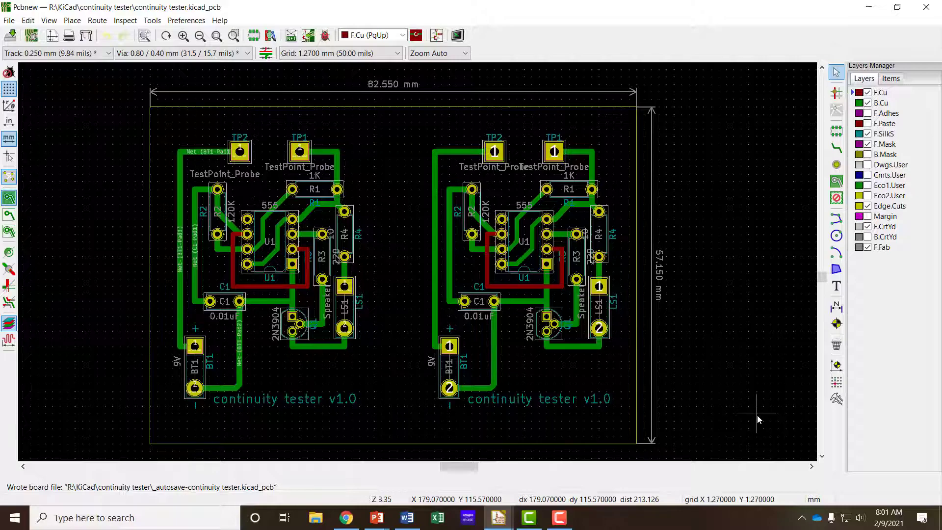
pyautogui.hotkey('alt', 'Tab')
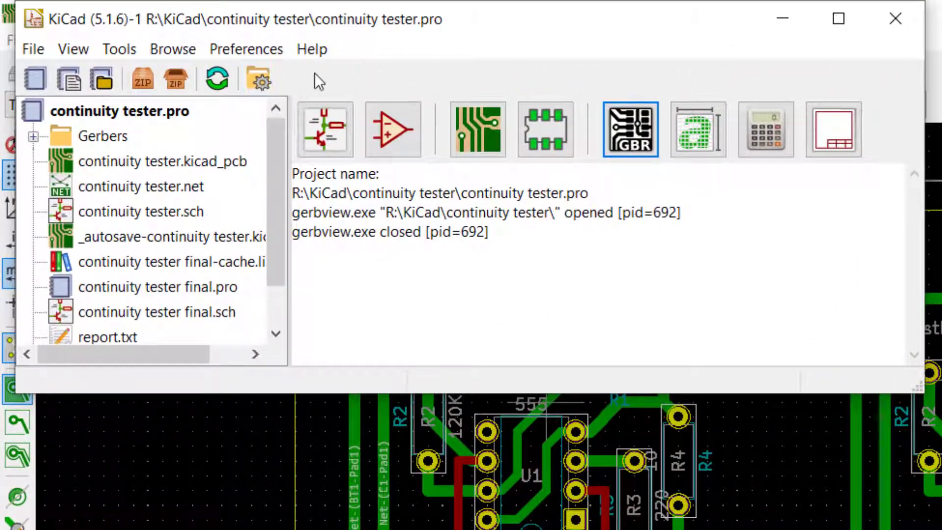
# Load the back copper Gerber file continuity tester-B_Cu.gbl from the project's Gerbers folder in GerbView
pyautogui.click(629, 131)
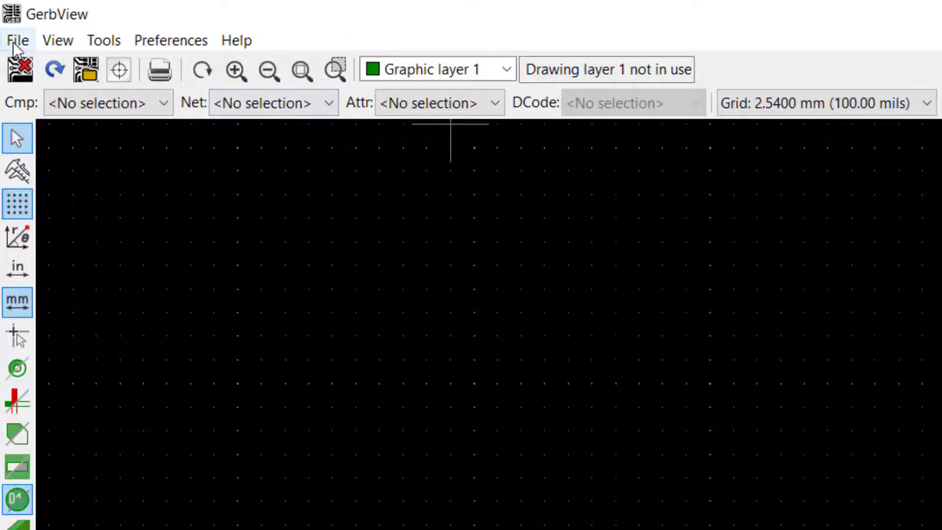
pyautogui.click(17, 43)
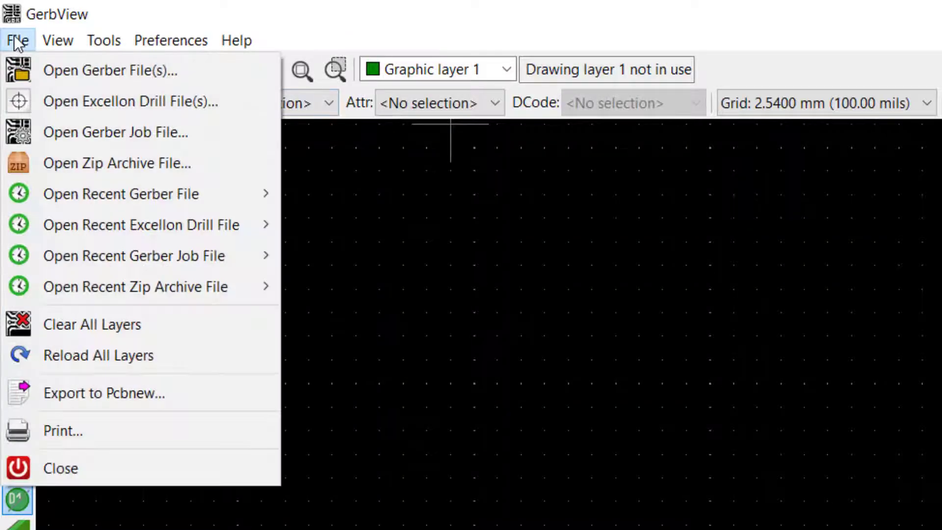
pyautogui.click(104, 72)
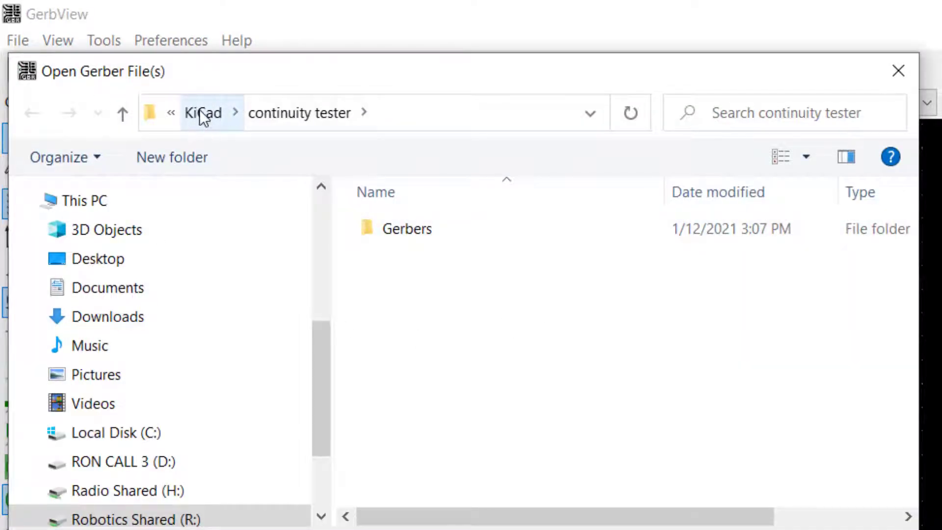
pyautogui.doubleClick(396, 229)
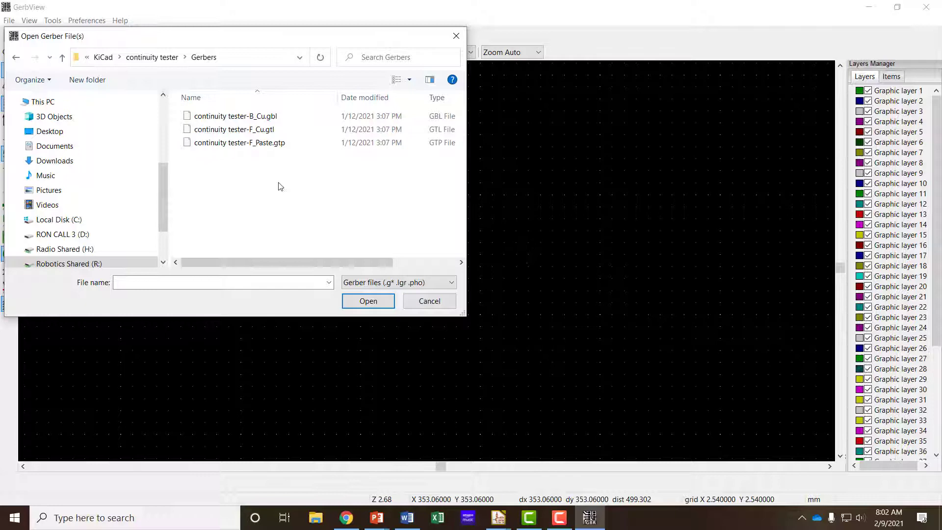
pyautogui.click(245, 117)
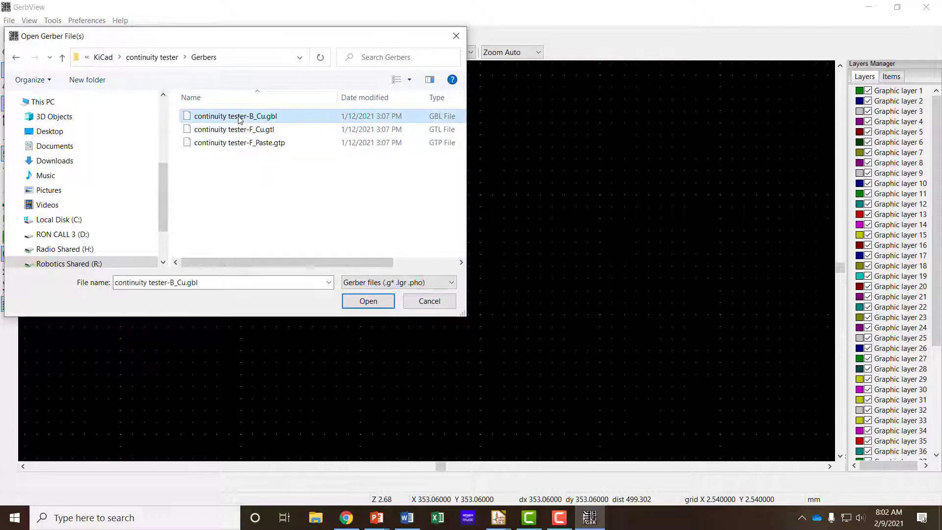
pyautogui.click(369, 302)
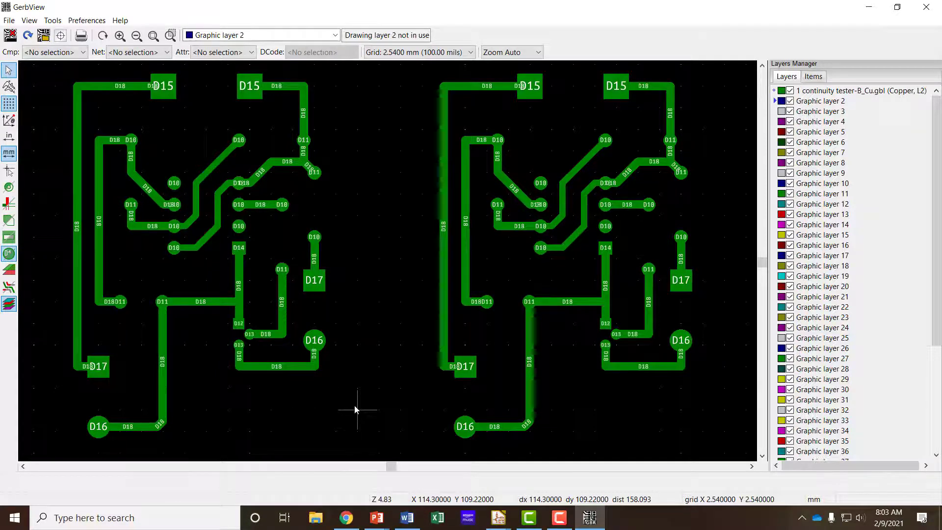
# Switch to the Pcbnew board layout, hide the F.Mask, F.SilkS and F.Cu layers, and toggle F.Fab off and back on
pyautogui.hotkey('alt', 'Tab')
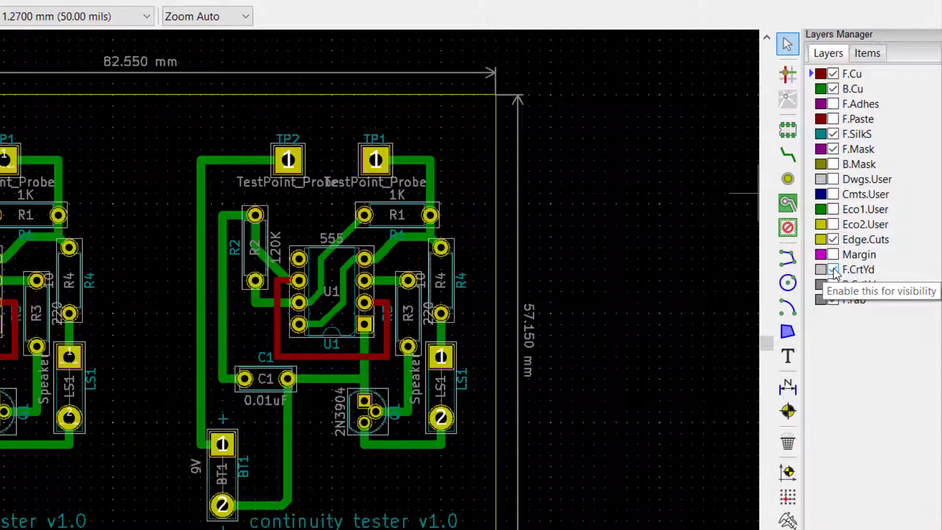
pyautogui.click(834, 149)
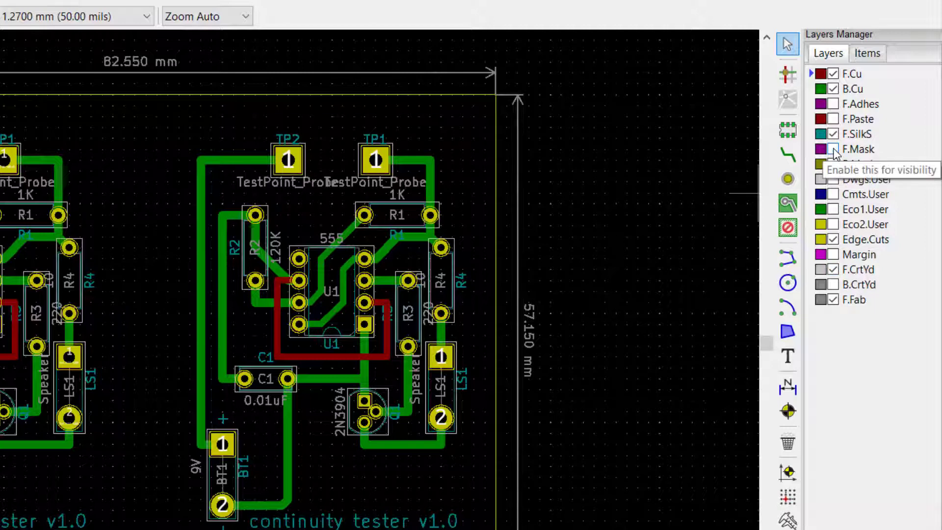
pyautogui.click(834, 149)
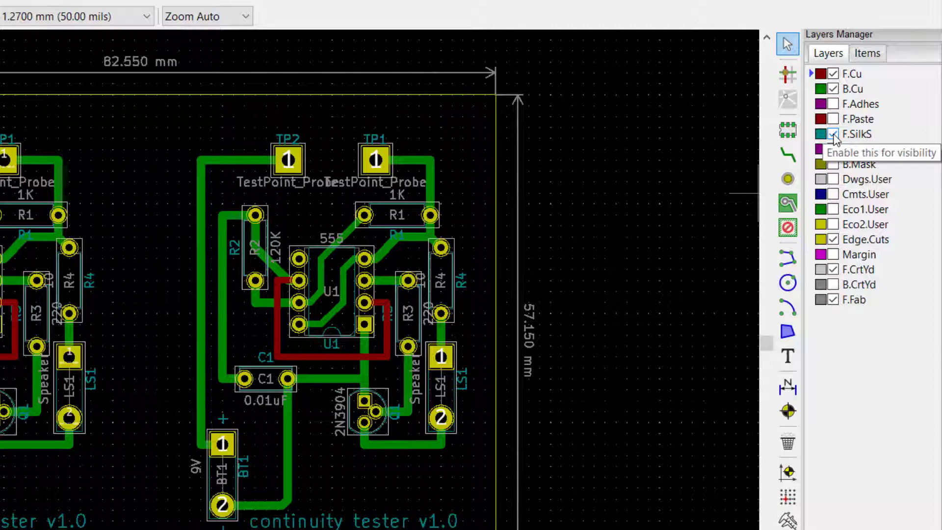
pyautogui.click(832, 134)
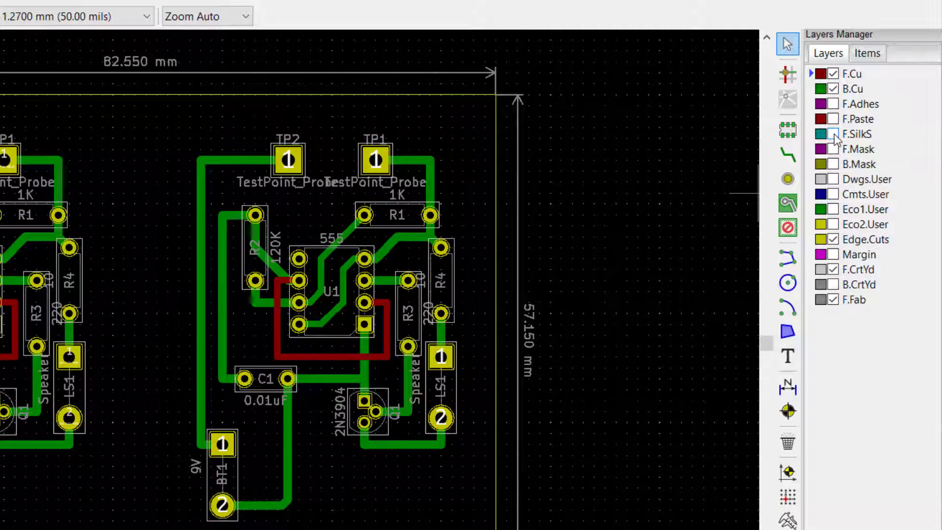
pyautogui.click(833, 74)
pyautogui.click(833, 74)
pyautogui.click(833, 74)
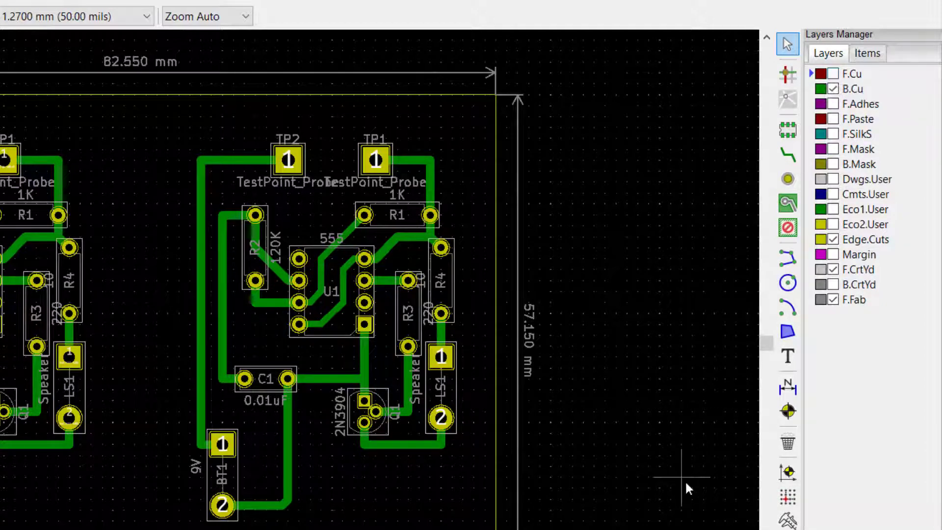
pyautogui.click(833, 300)
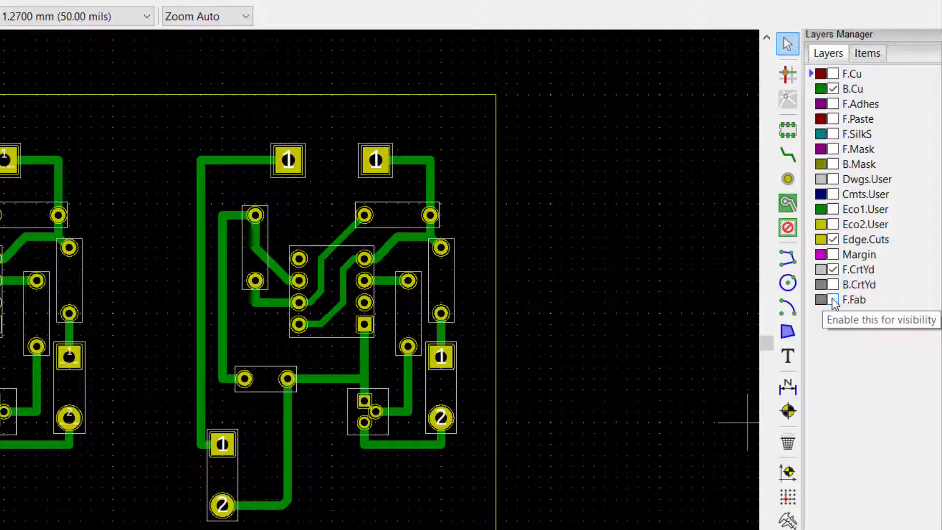
pyautogui.click(833, 300)
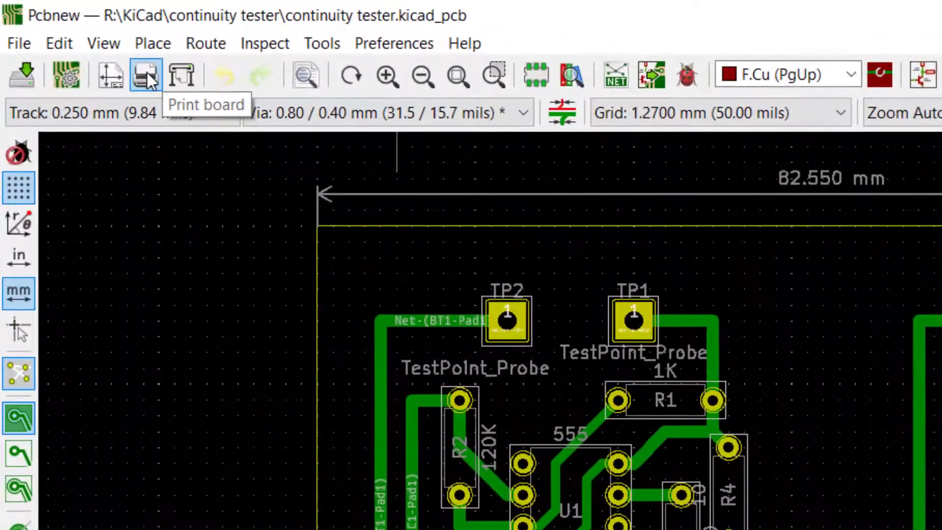
# Set the board printout to include B.Cu as its only copper layer and preview it
pyautogui.click(140, 69)
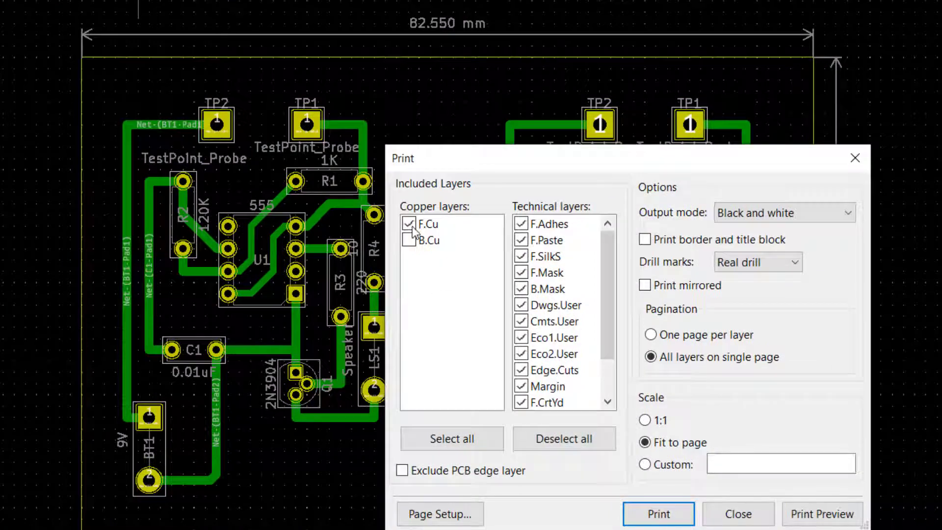
pyautogui.click(410, 223)
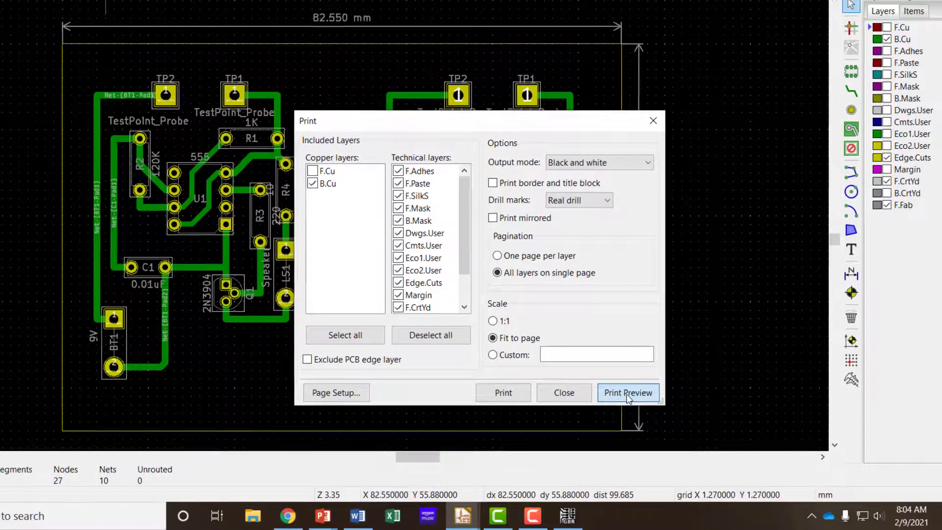
pyautogui.click(823, 513)
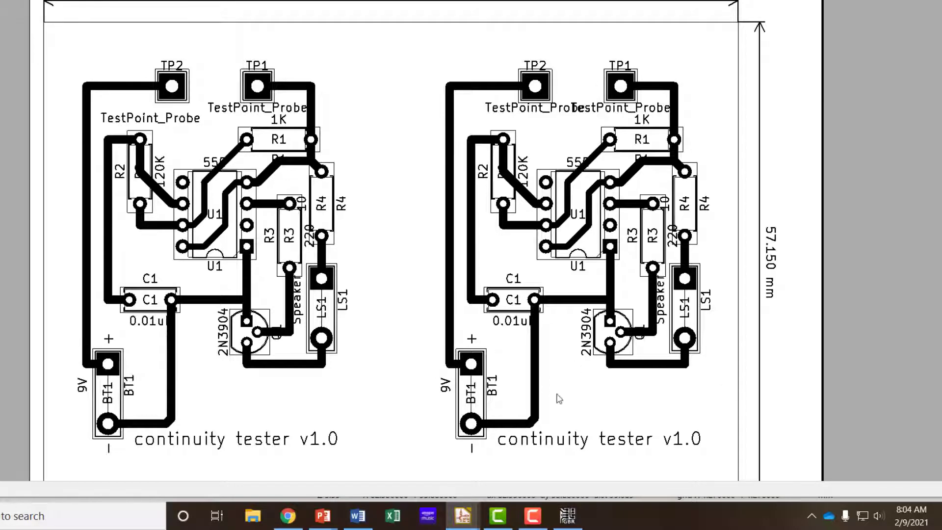
pyautogui.press('Escape')
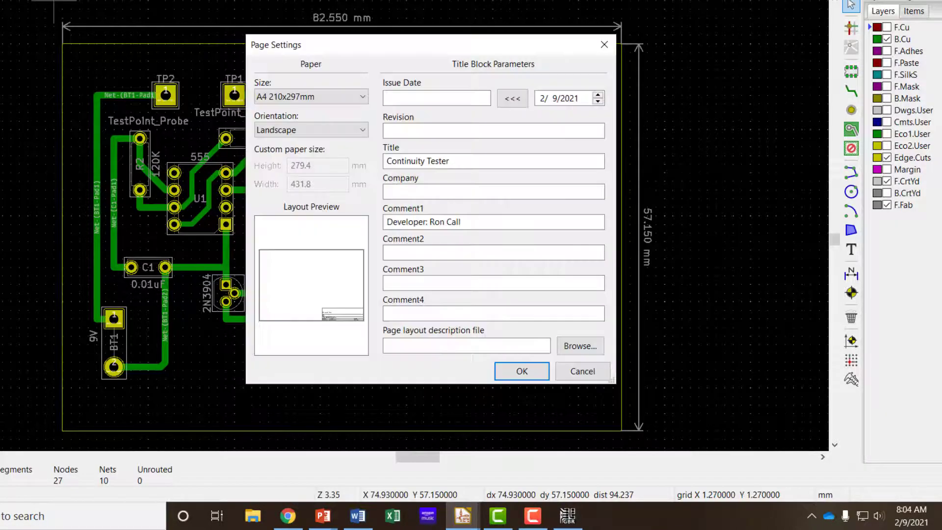
# Set the board's paper size to USLetter 8.5x11in in the page settings
pyautogui.click(362, 98)
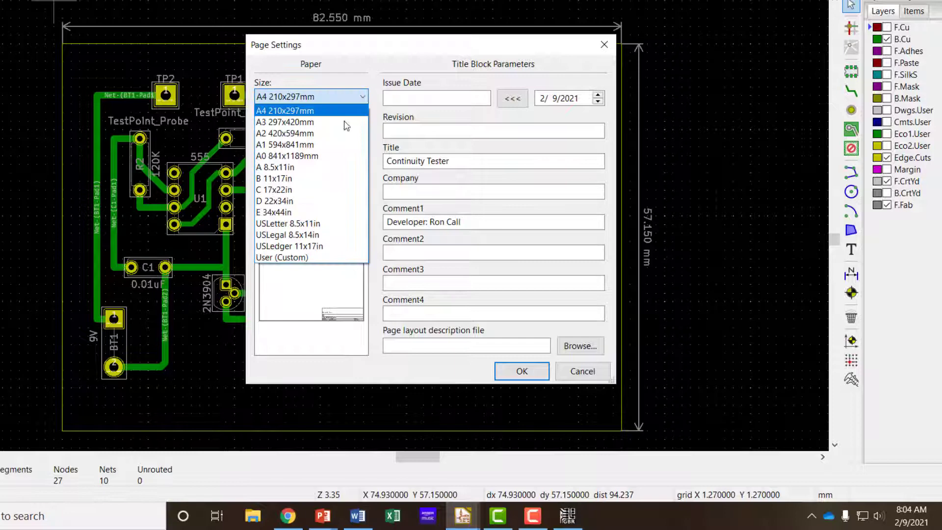
pyautogui.click(286, 224)
pyautogui.click(521, 371)
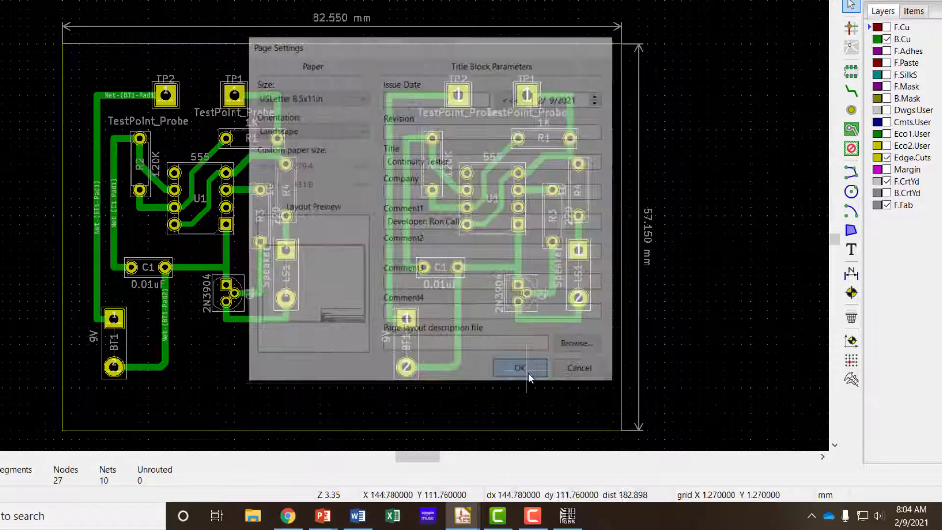
# Preview the board printout again and close the print settings without printing
pyautogui.hotkey('ctrl', 'p')
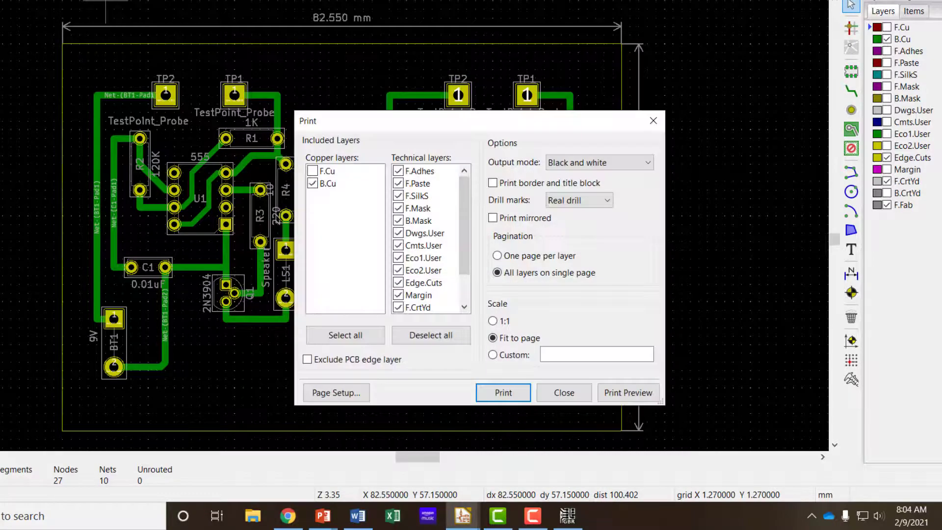
pyautogui.click(628, 393)
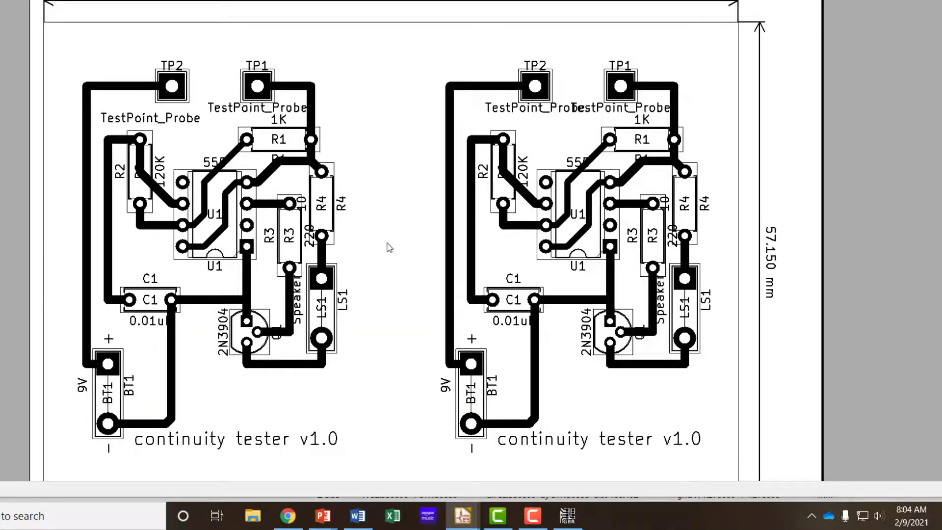
pyautogui.press('Escape')
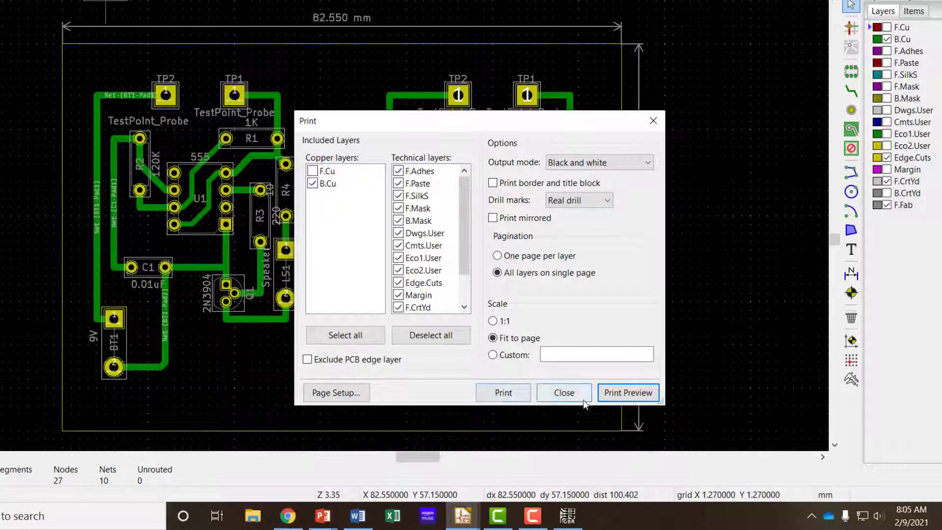
pyautogui.click(564, 392)
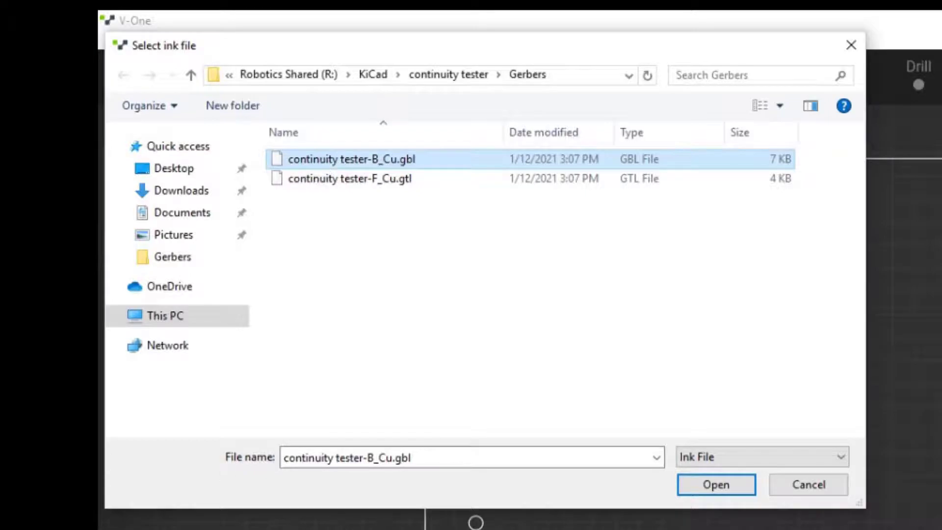
# In V-One, load continuity tester-B_Cu.gbl as the ink file for the circuit
pyautogui.press('Return')
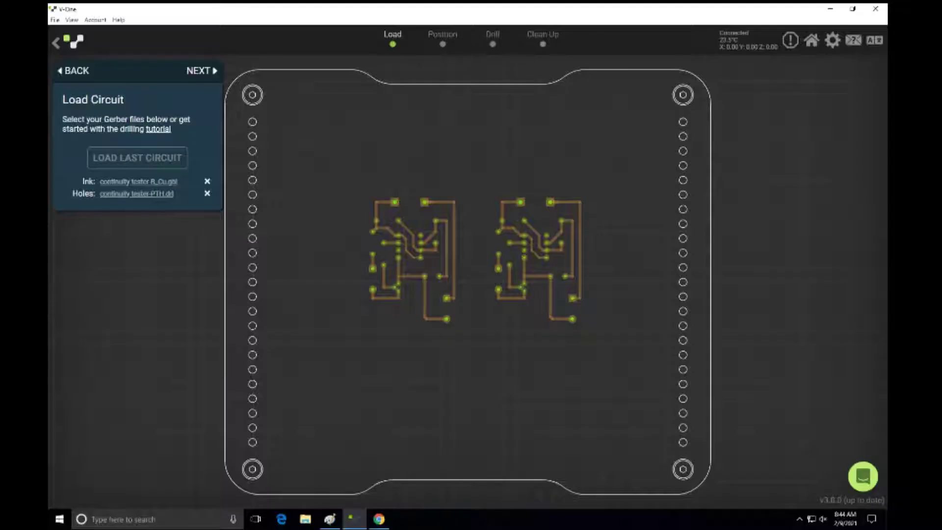